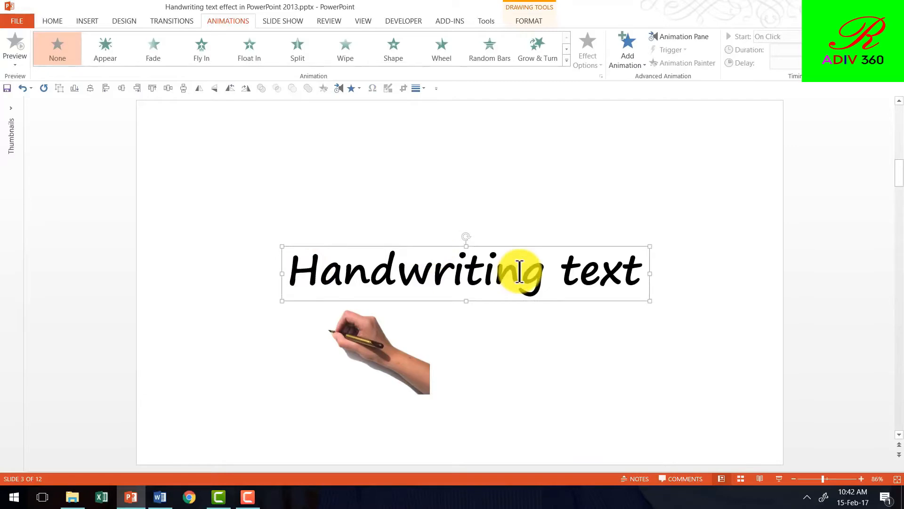
Examine the font and the available font list for the "Handwriting text" title
left_click_drag(289, 270, 638, 272)
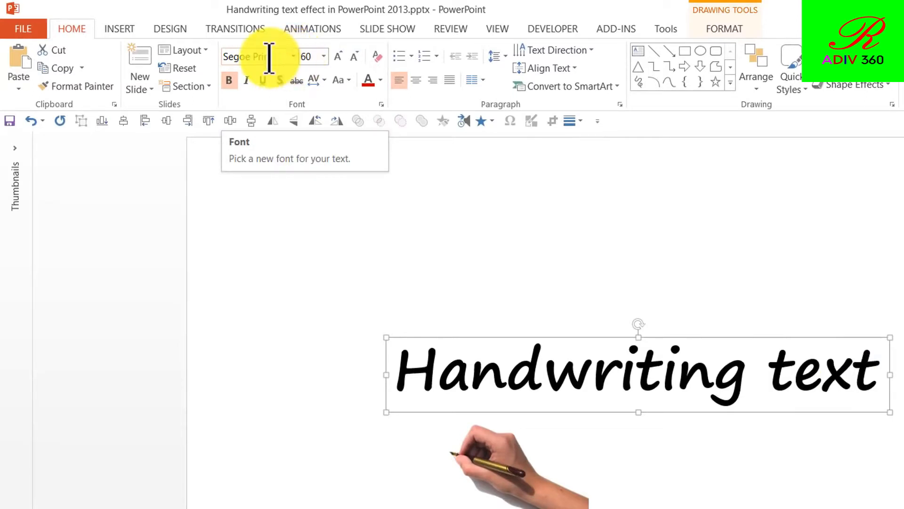
left_click(299, 56)
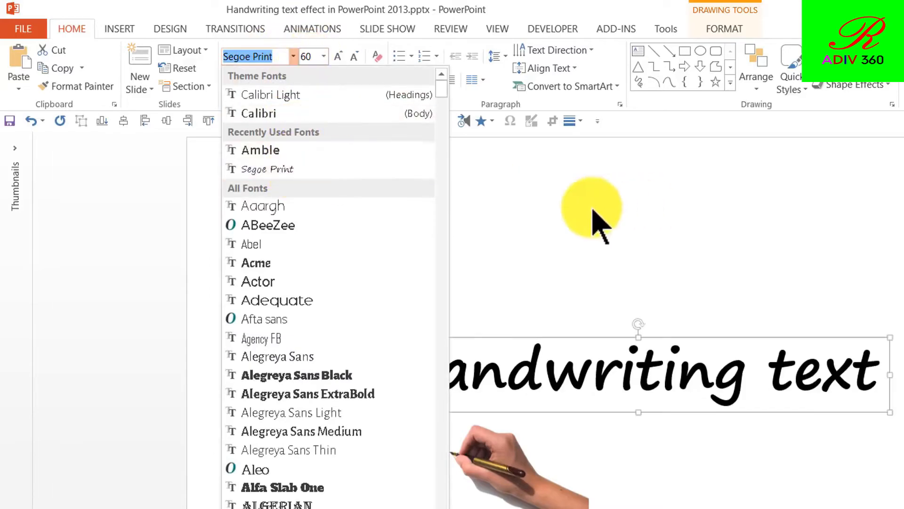
left_click(540, 215)
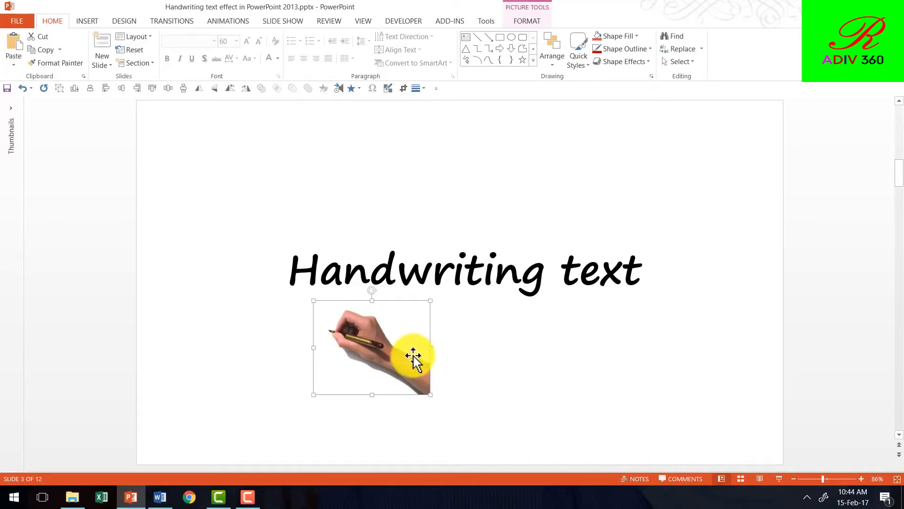
Show the list of slide animations and apply the Fade entrance effect to the "Handwriting text" title
left_click(233, 21)
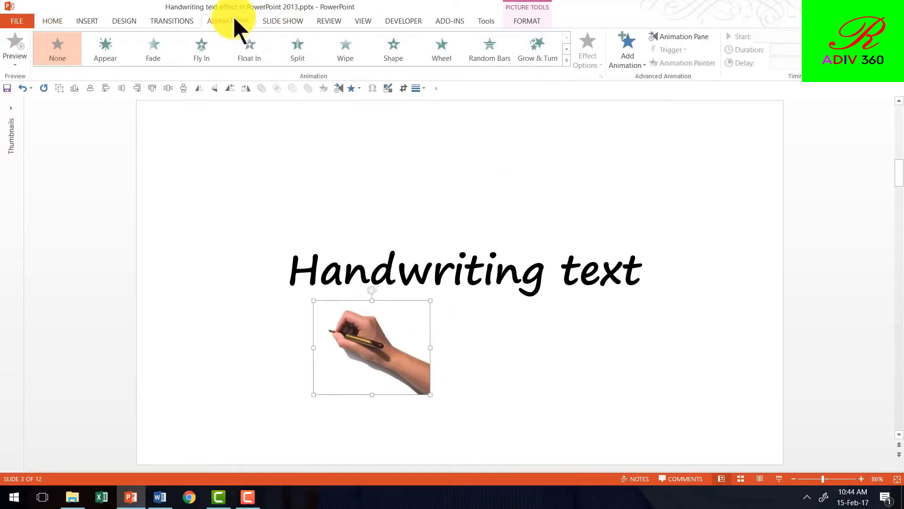
left_click(674, 36)
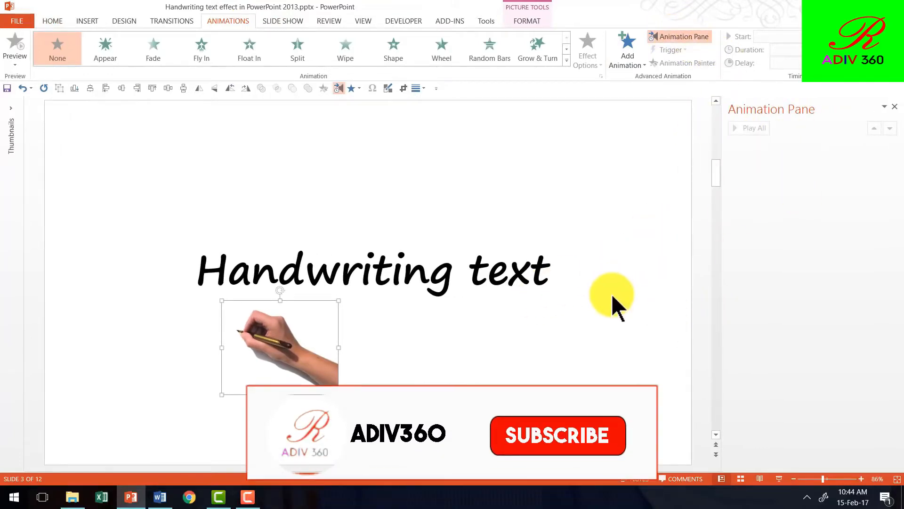
left_click(373, 272)
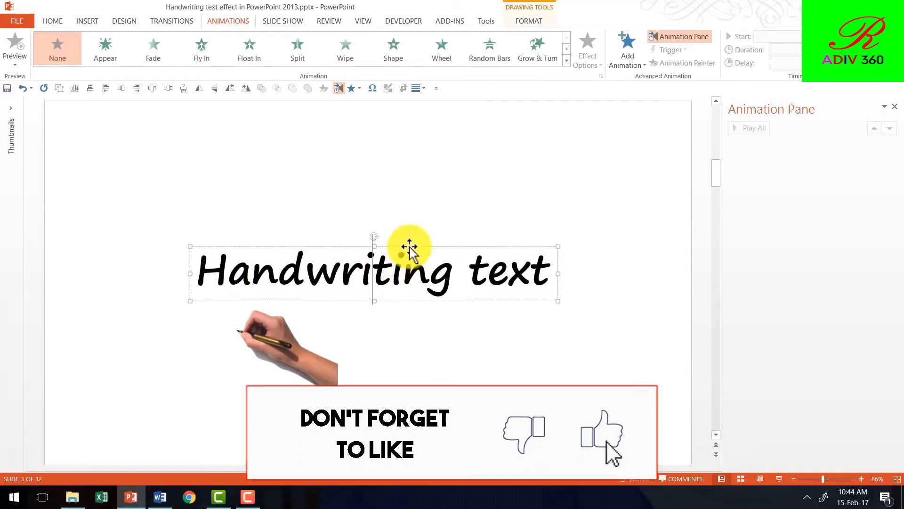
left_click_drag(201, 259, 554, 320)
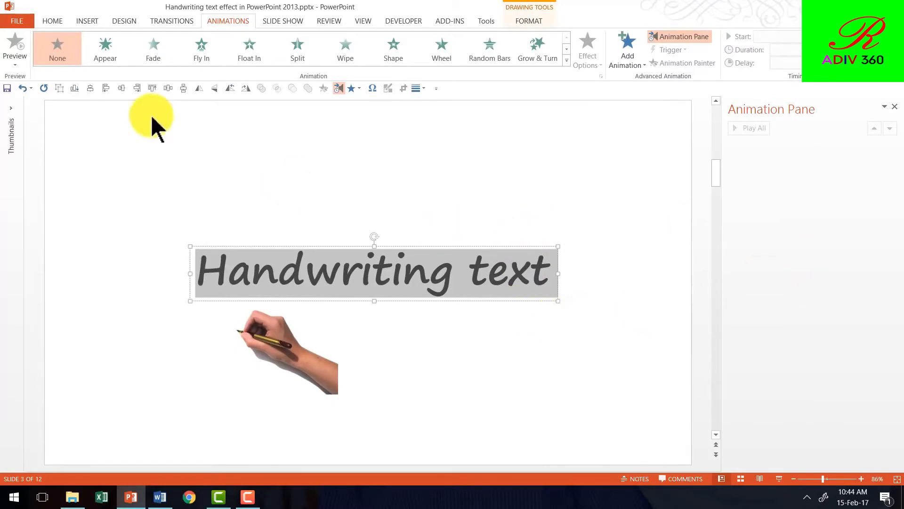
left_click(150, 52)
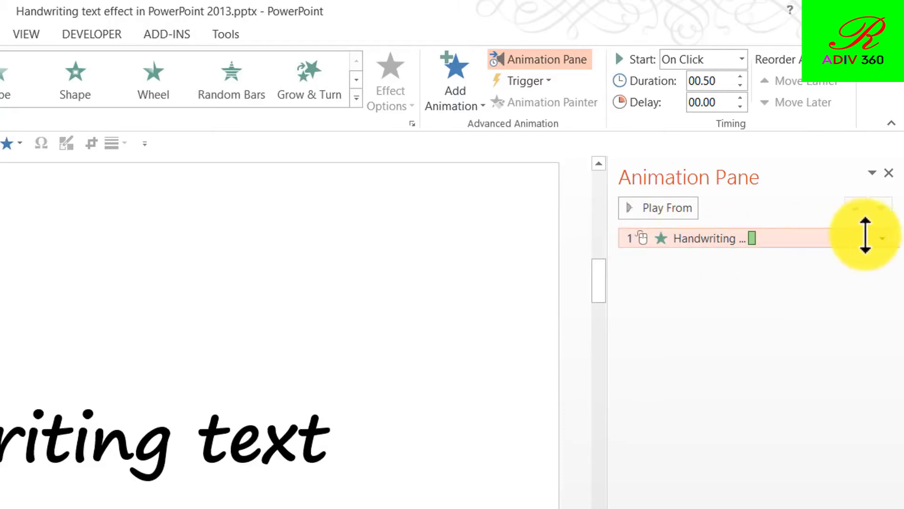
Set the title's Fade effect to animate by letter with a 100% delay between letters
left_click(882, 238)
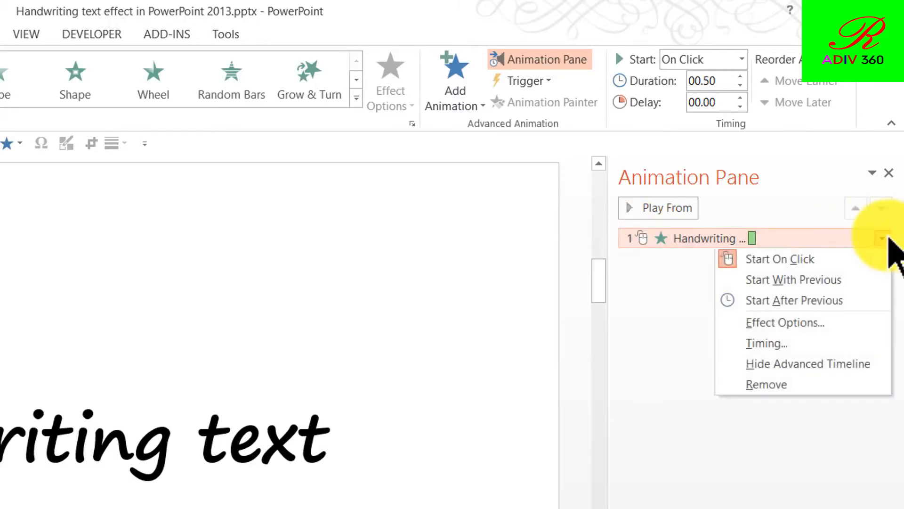
left_click(775, 323)
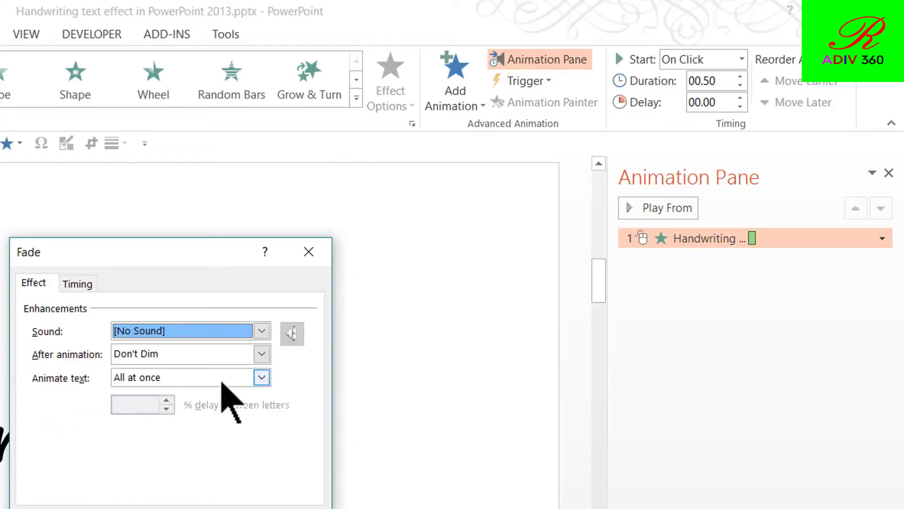
left_click(229, 377)
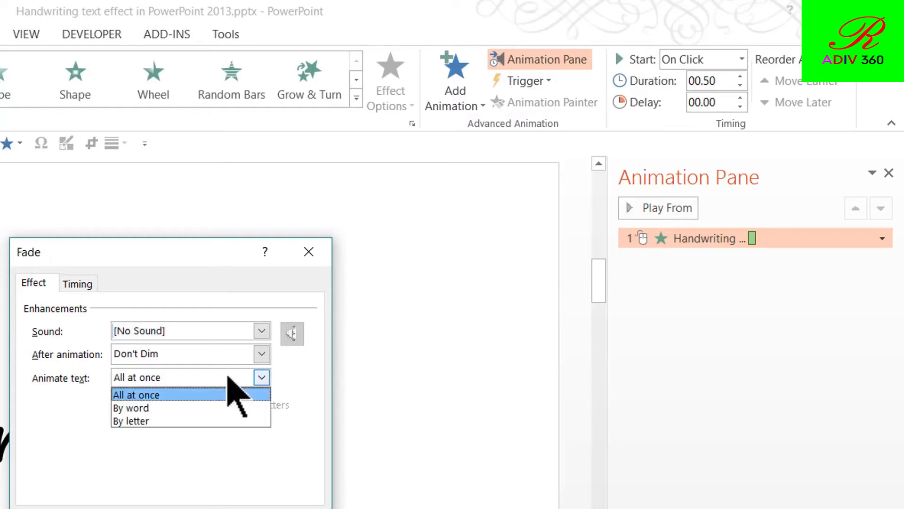
left_click(134, 420)
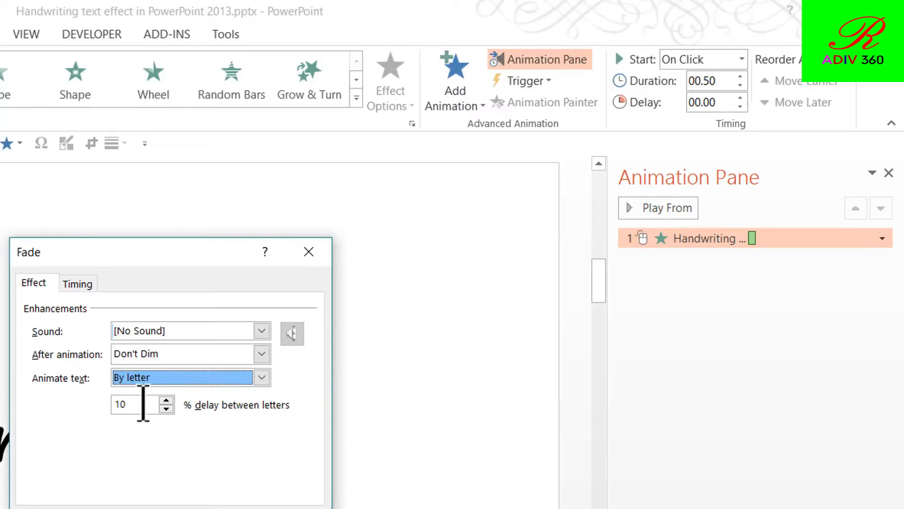
key("Tab")
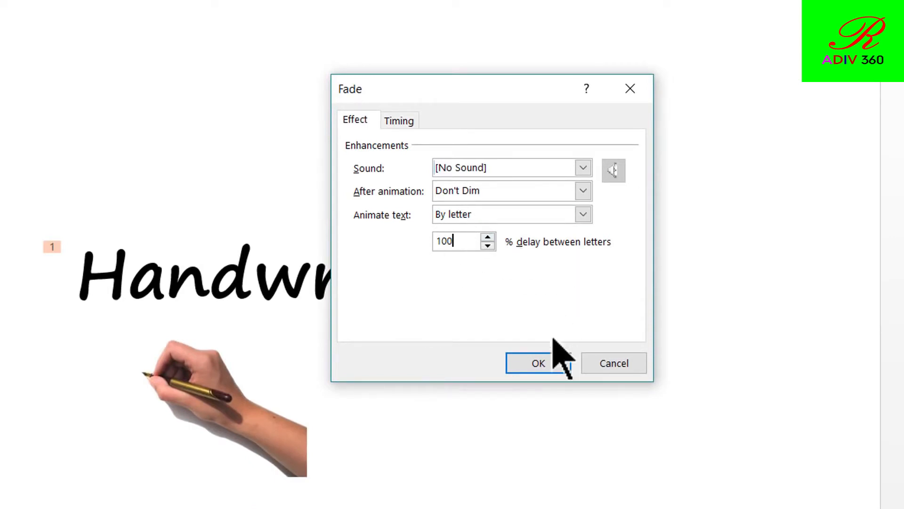
left_click(537, 364)
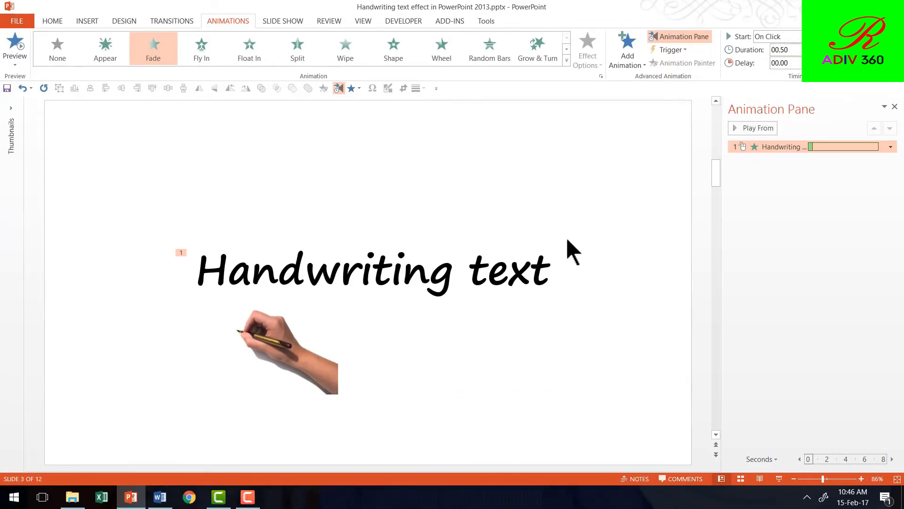
Give the hand picture a custom motion path that traces the letters of "Handwriting text" from the H to the final t
left_click(270, 342)
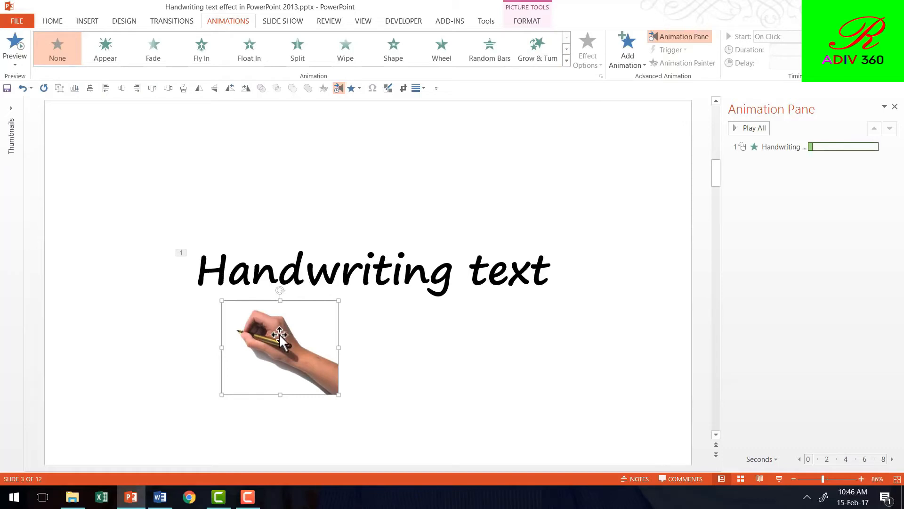
left_click(567, 58)
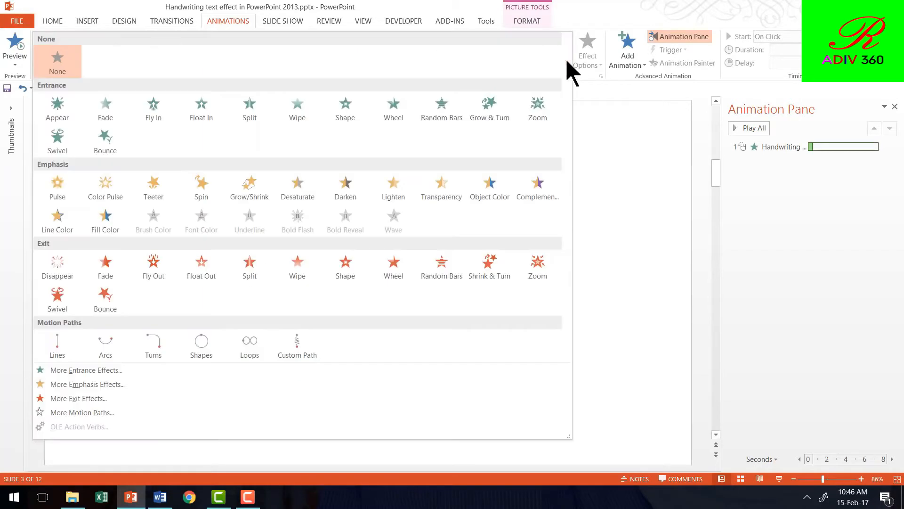
left_click(299, 343)
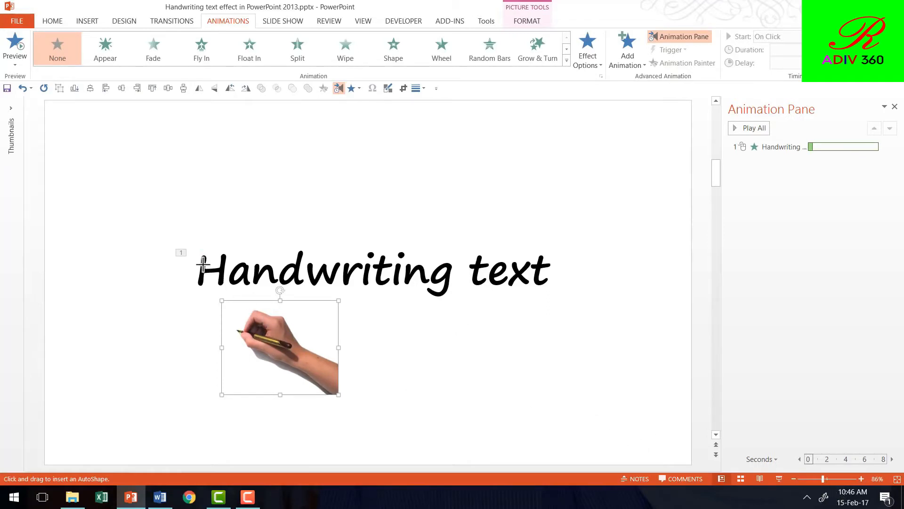
left_click_drag(822, 478, 835, 479)
left_click(828, 478)
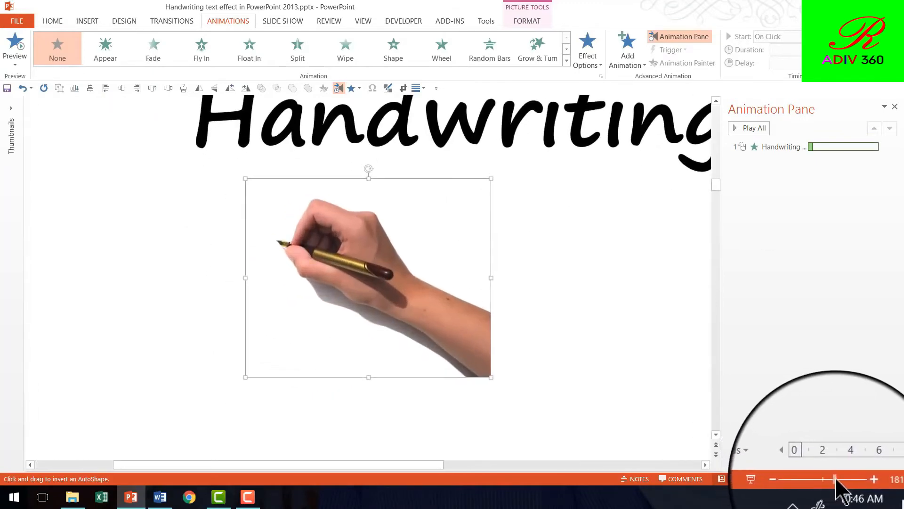
left_click(893, 99)
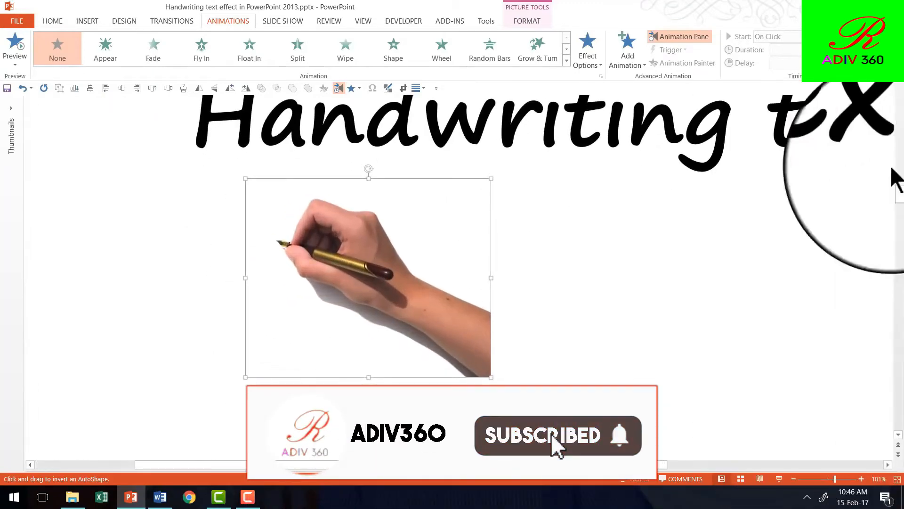
left_click_drag(835, 479, 832, 479)
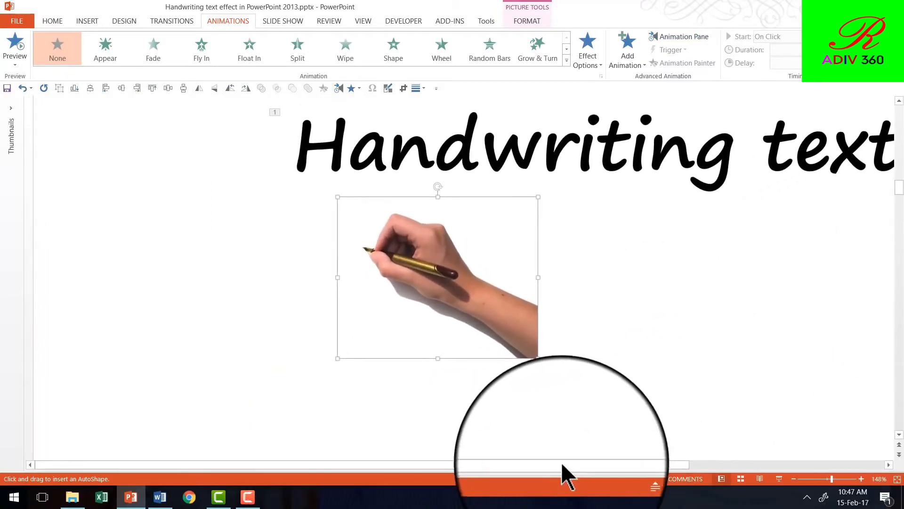
left_click_drag(575, 463, 628, 462)
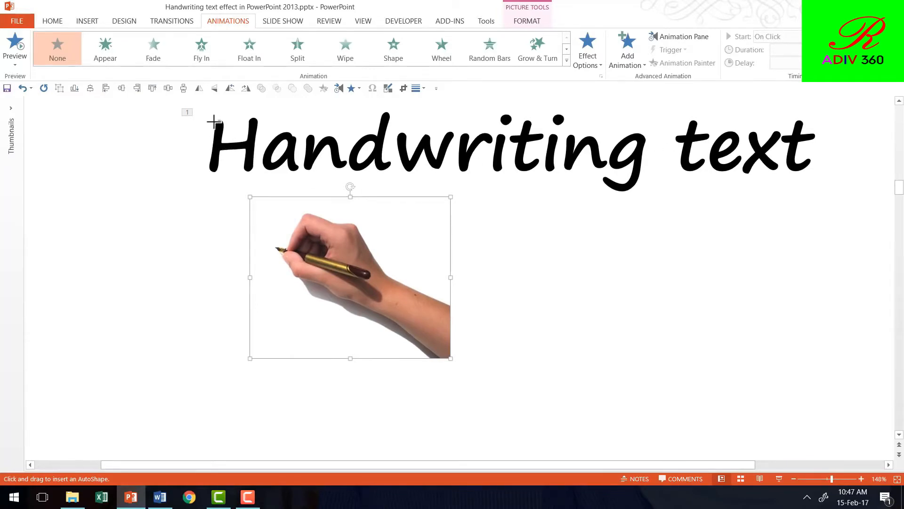
left_click_drag(217, 123, 213, 156)
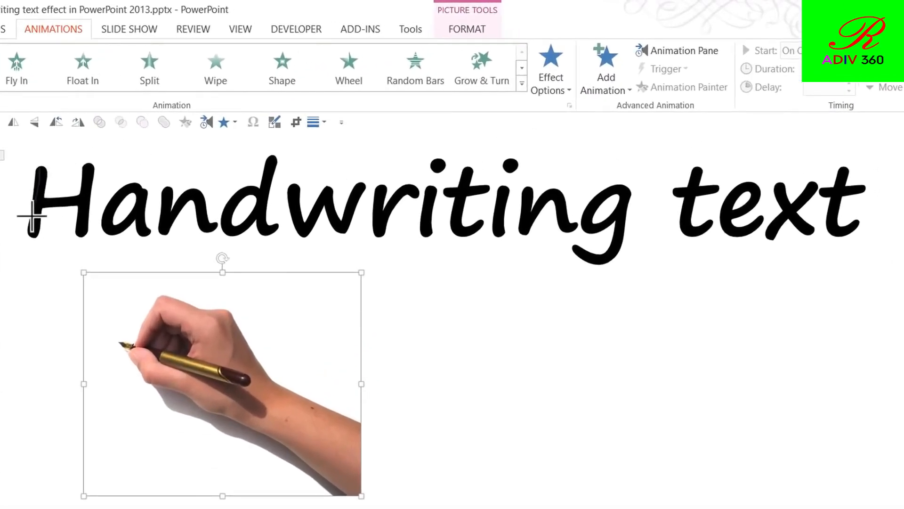
mouse_move(39, 207)
left_mouse_down()
mouse_move(78, 197)
mouse_move(87, 173)
mouse_move(86, 231)
mouse_move(125, 190)
mouse_move(97, 214)
mouse_move(125, 218)
mouse_move(133, 190)
mouse_move(136, 217)
mouse_move(163, 189)
left_mouse_up()
mouse_move(162, 223)
left_mouse_down()
mouse_move(178, 195)
mouse_move(216, 226)
mouse_move(261, 183)
mouse_move(236, 196)
mouse_move(234, 227)
mouse_move(262, 171)
mouse_move(264, 228)
mouse_move(289, 196)
mouse_move(299, 224)
mouse_move(323, 194)
mouse_move(336, 220)
mouse_move(359, 185)
mouse_move(399, 196)
mouse_move(375, 226)
mouse_move(398, 196)
mouse_move(415, 192)
mouse_move(427, 236)
mouse_move(437, 162)
left_mouse_up()
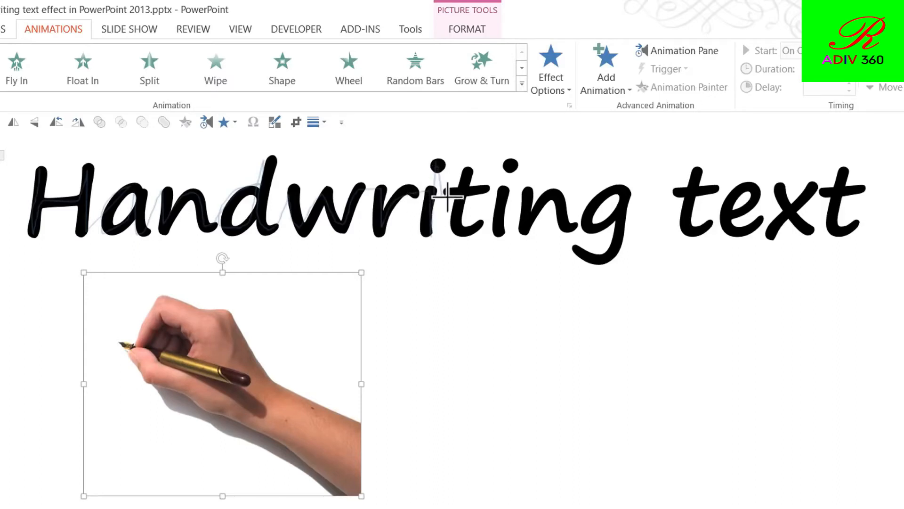
mouse_move(447, 195)
left_mouse_down()
mouse_move(530, 188)
mouse_move(474, 182)
mouse_move(464, 202)
mouse_move(482, 232)
mouse_move(499, 195)
mouse_move(503, 207)
mouse_move(515, 161)
mouse_move(527, 240)
mouse_move(534, 198)
mouse_move(567, 222)
mouse_move(621, 189)
mouse_move(583, 228)
mouse_move(624, 195)
mouse_move(620, 232)
mouse_move(590, 259)
mouse_move(697, 203)
mouse_move(696, 178)
mouse_move(691, 220)
mouse_move(682, 193)
mouse_move(720, 188)
mouse_move(730, 217)
mouse_move(759, 189)
mouse_move(727, 212)
mouse_move(751, 226)
mouse_move(783, 201)
mouse_move(781, 185)
mouse_move(799, 231)
mouse_move(793, 203)
mouse_move(808, 188)
mouse_move(769, 236)
mouse_move(844, 179)
mouse_move(835, 216)
mouse_move(824, 188)
mouse_move(861, 184)
left_mouse_up()
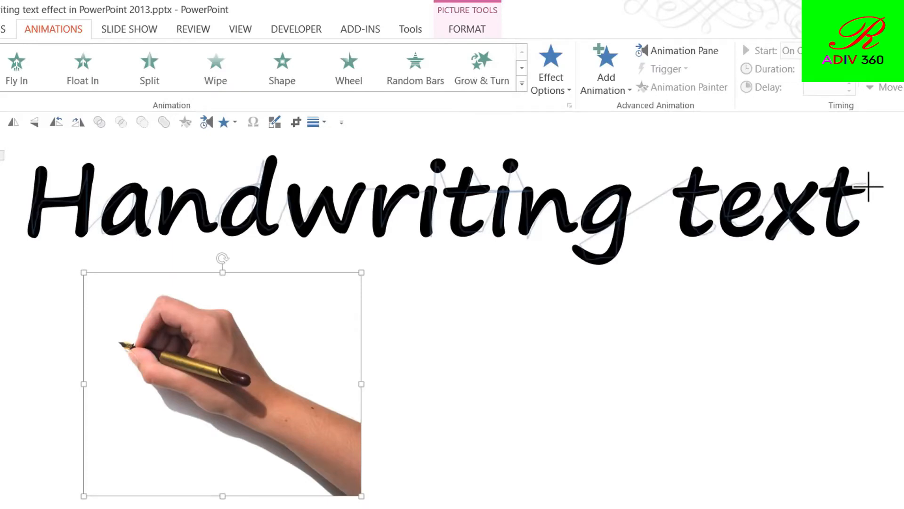
left_click_drag(868, 186, 878, 202)
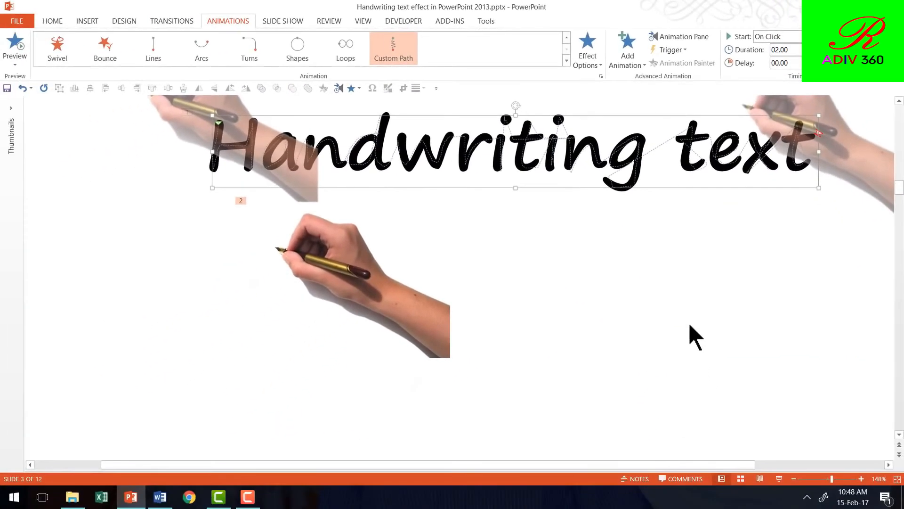
Fit the slide to the window and shift the hand picture slightly down and to the right, together with its motion path
left_click(897, 479)
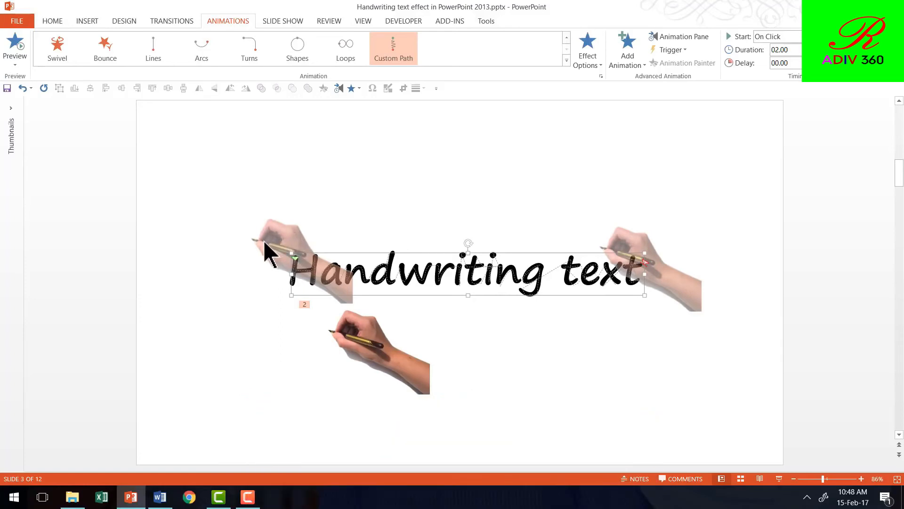
left_click(377, 358)
left_click_drag(378, 353, 391, 364)
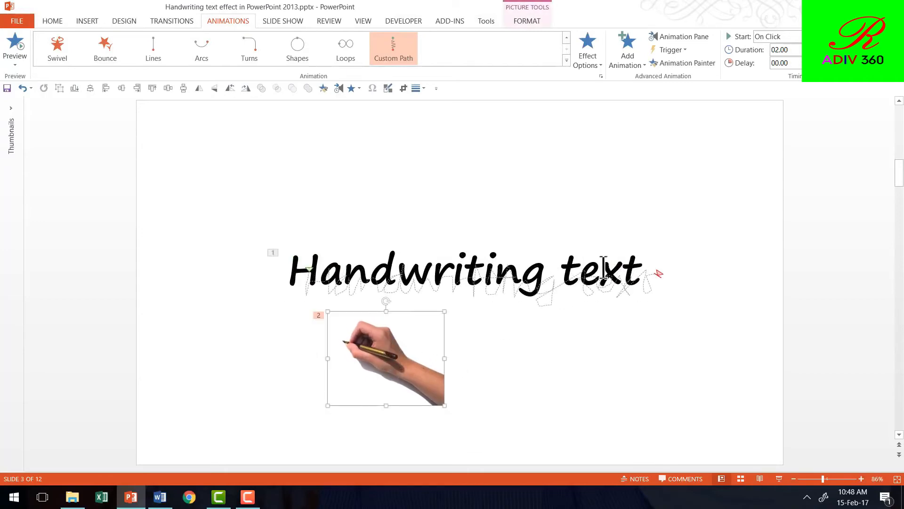
Set the duration of the hand picture's custom path animation to 7.5 seconds
left_click(670, 36)
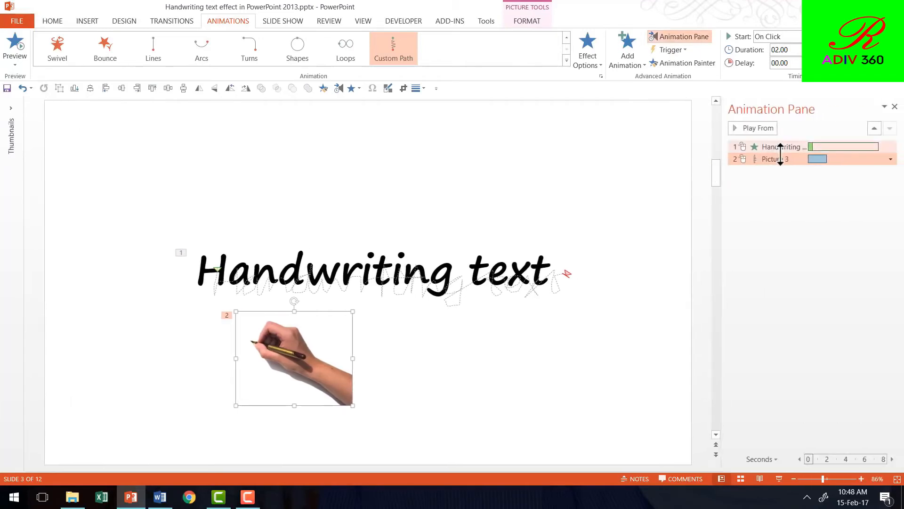
left_click(774, 160)
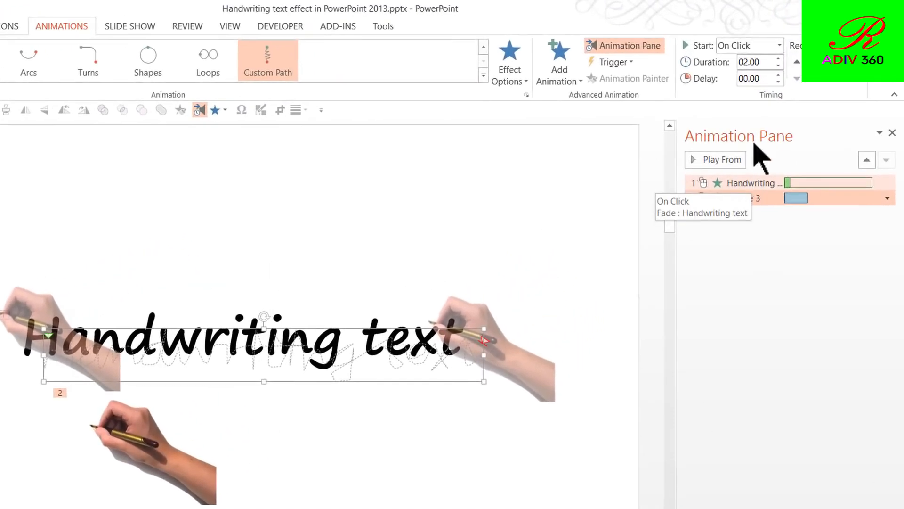
double_click(767, 63)
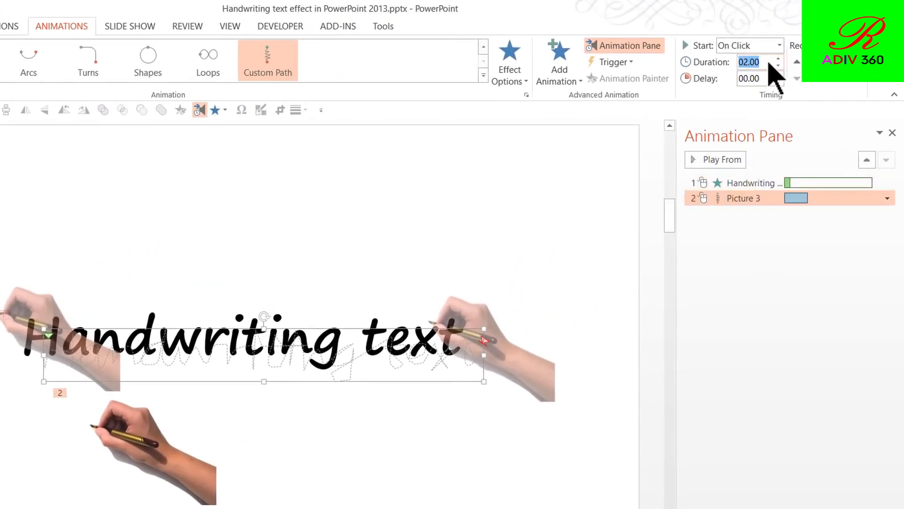
type("7.5")
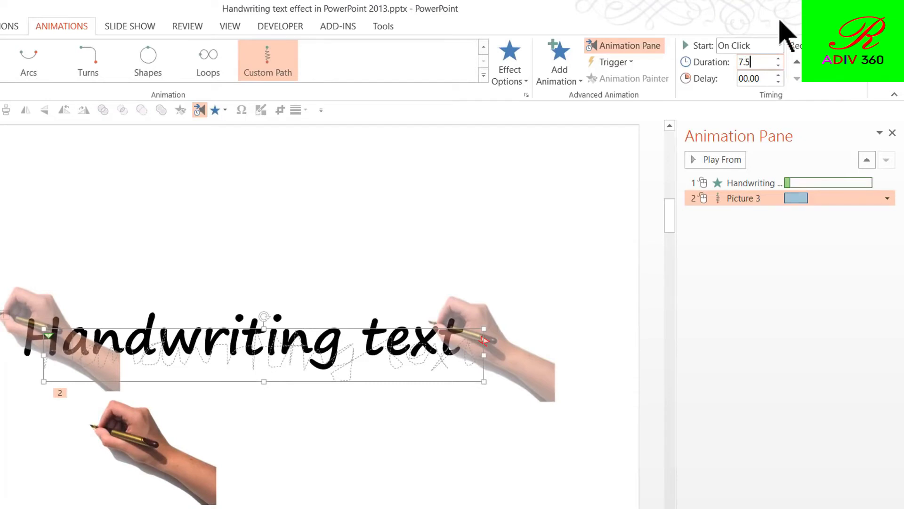
key("Return")
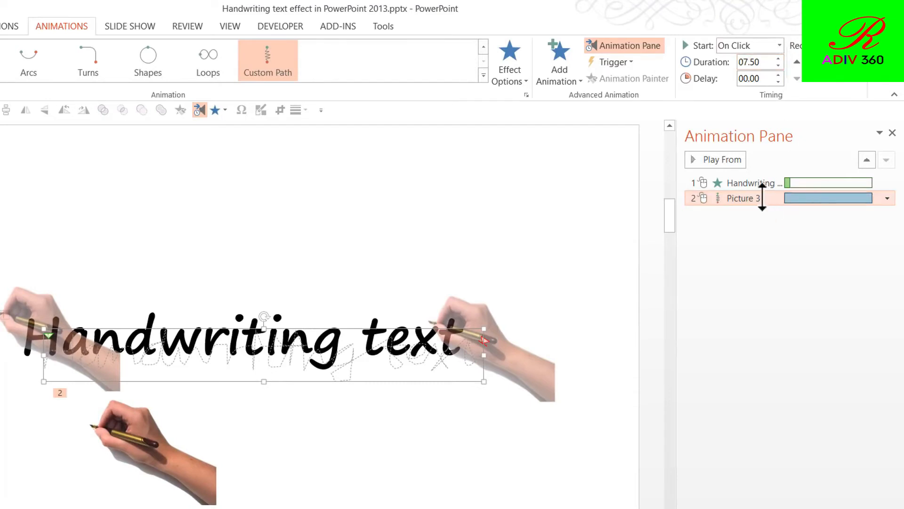
Set the smooth start and smooth end of the hand picture's custom path animation to 0 seconds
left_click(887, 199)
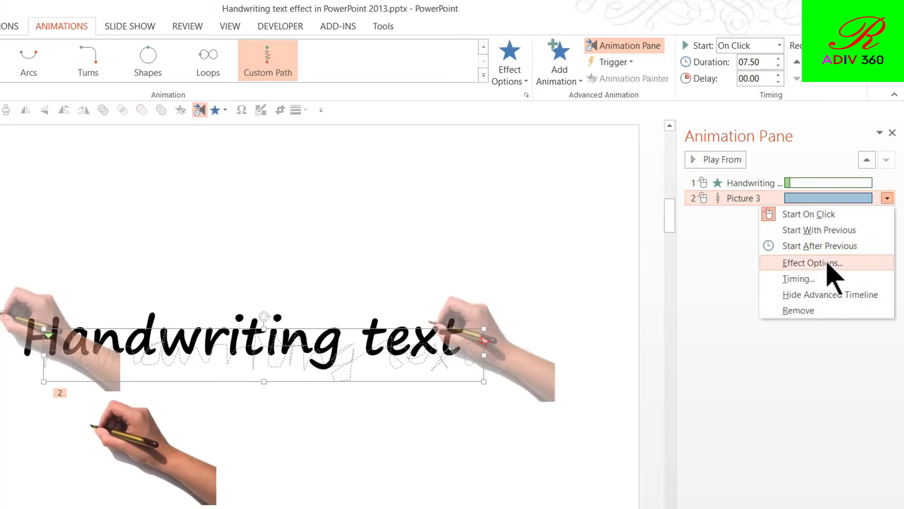
left_click(828, 264)
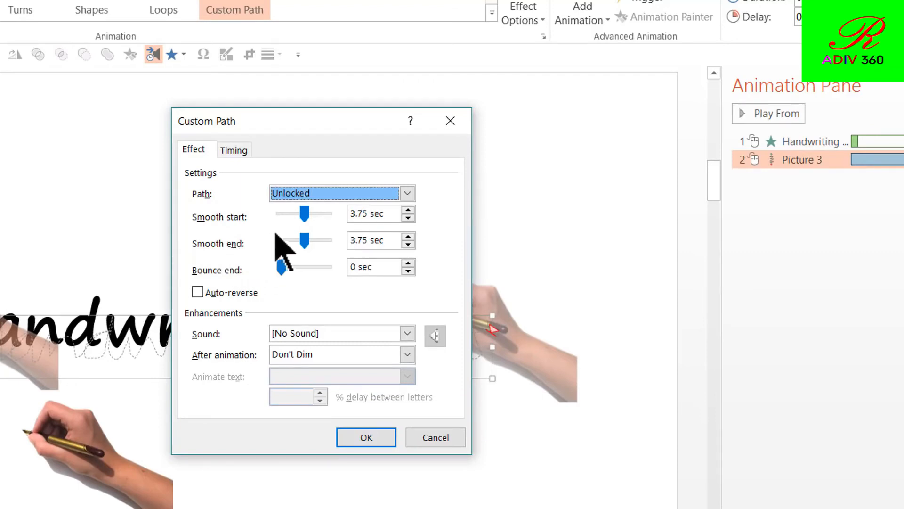
left_click_drag(302, 206, 279, 242)
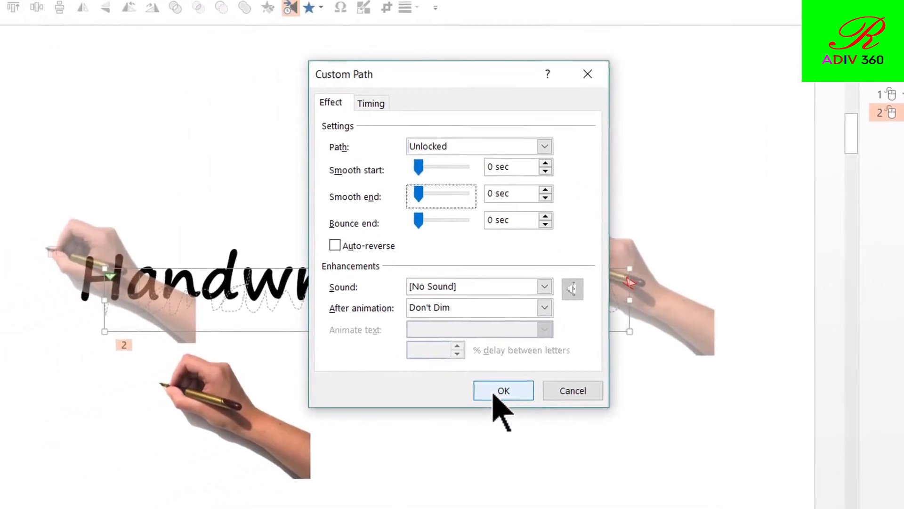
left_click(363, 438)
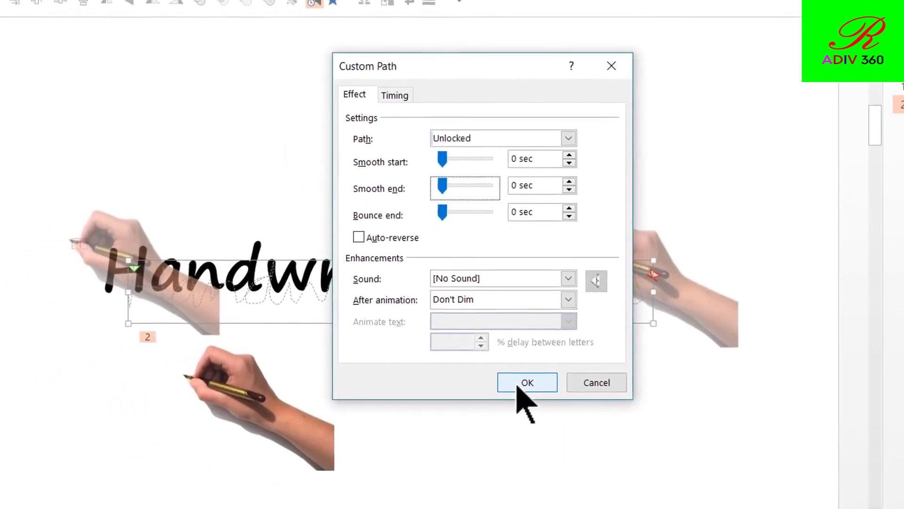
left_click(518, 385)
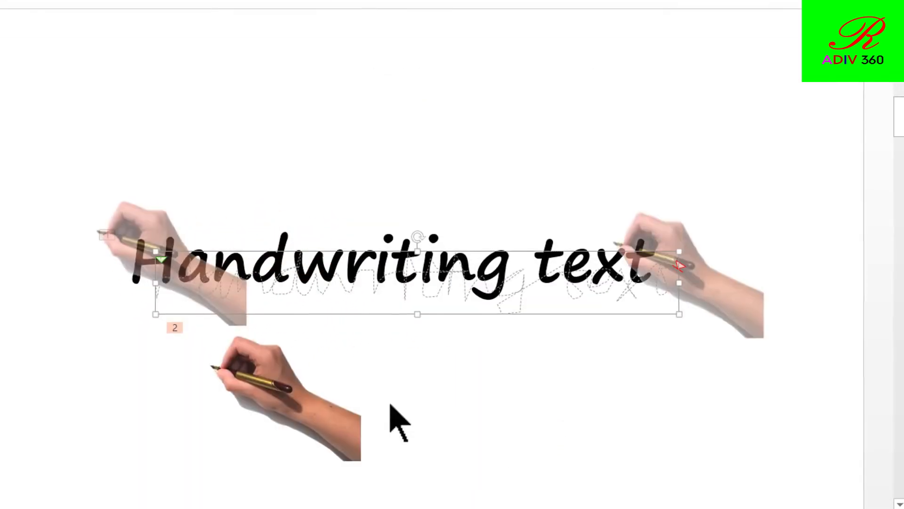
Shift the hand picture slightly to the right together with its motion path, and bring the picture to the front
left_click_drag(274, 383, 302, 396)
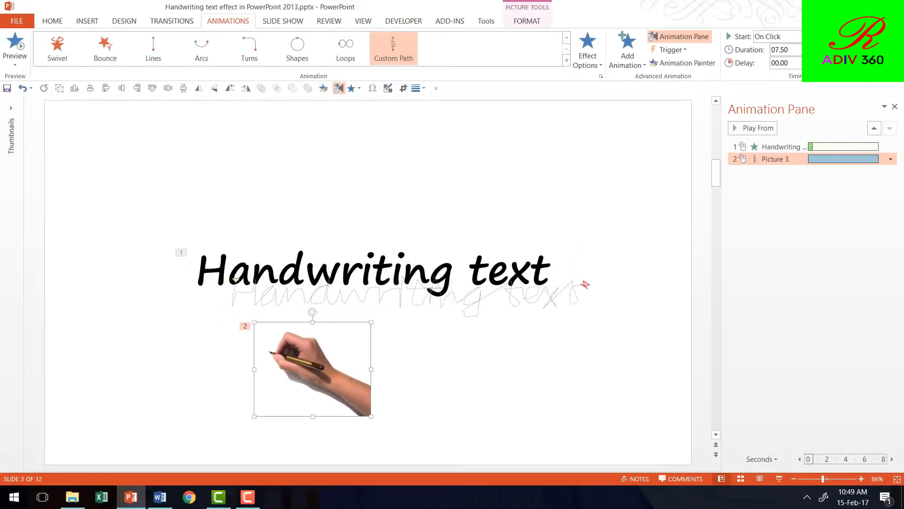
left_click(760, 160)
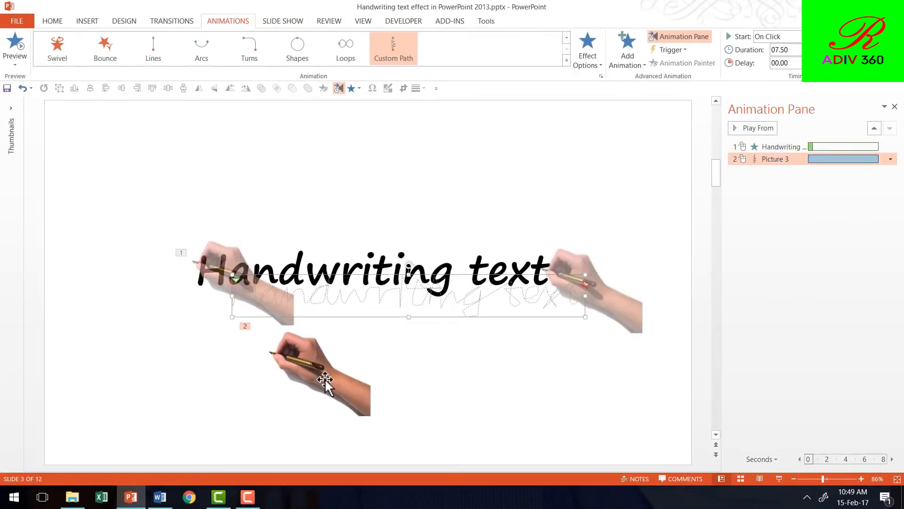
mouse_move(325, 382)
left_mouse_down()
mouse_move(339, 389)
mouse_move(333, 373)
left_mouse_up()
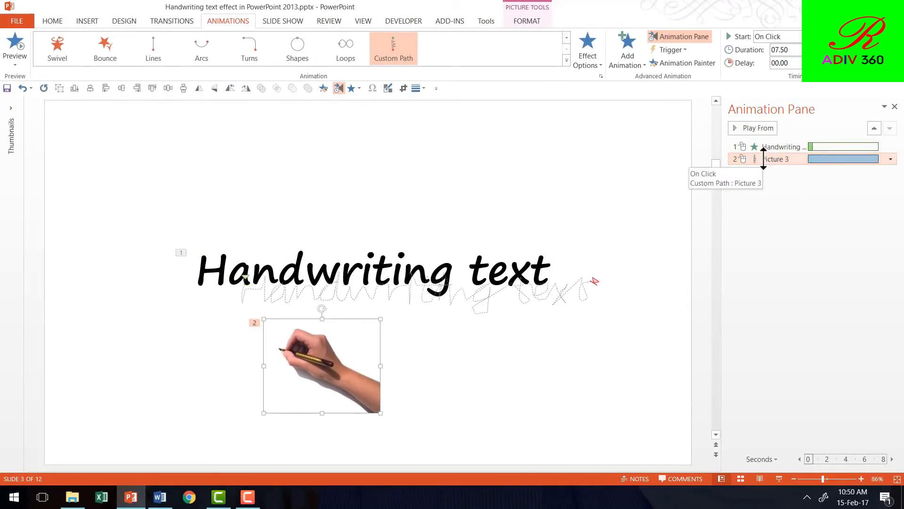
right_click(318, 372)
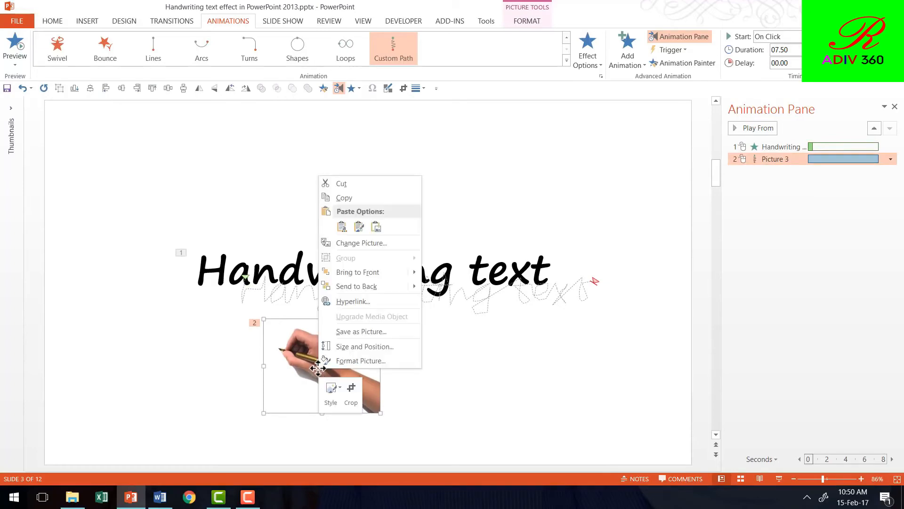
left_click(363, 273)
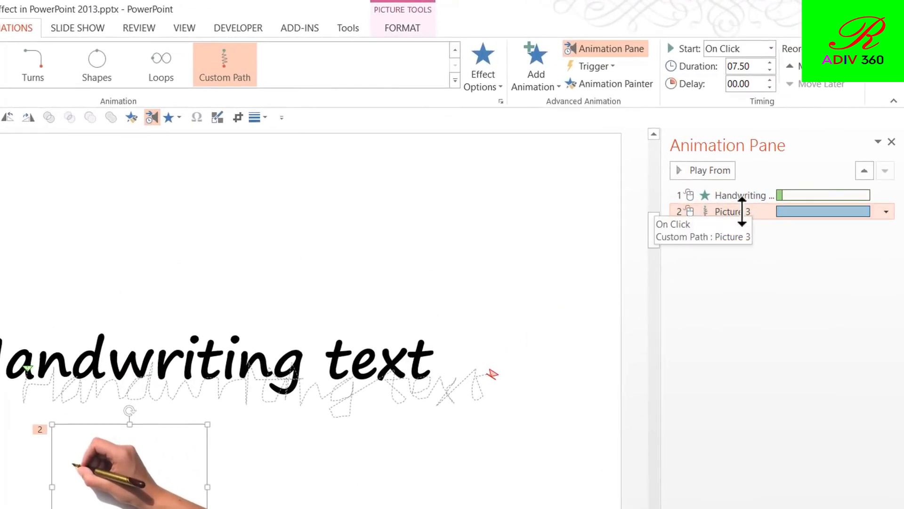
Set the hand picture's custom path animation to start With Previous, and run the slide show from the current slide
left_click(741, 211)
left_click(733, 51)
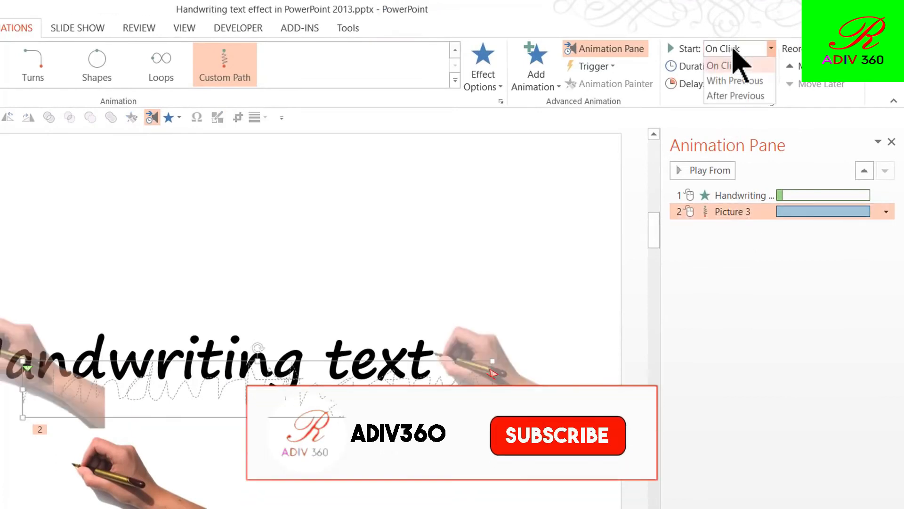
left_click(729, 81)
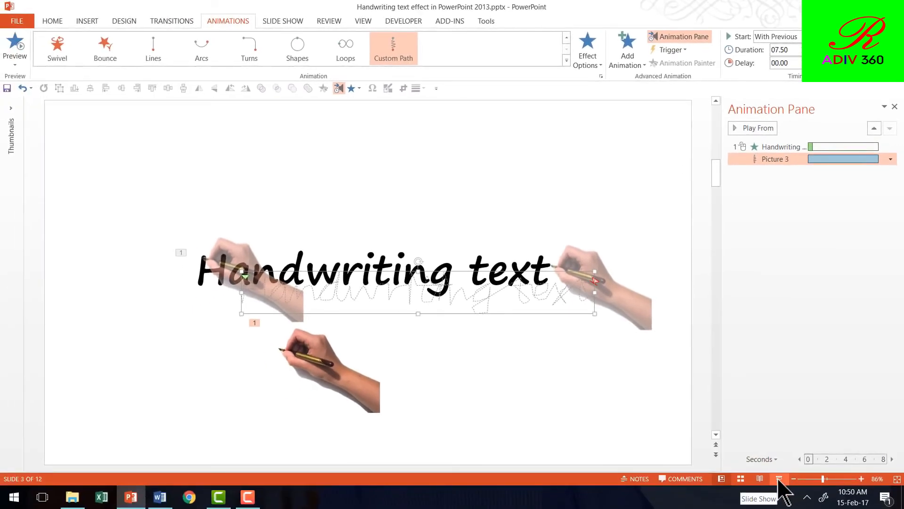
left_click(779, 479)
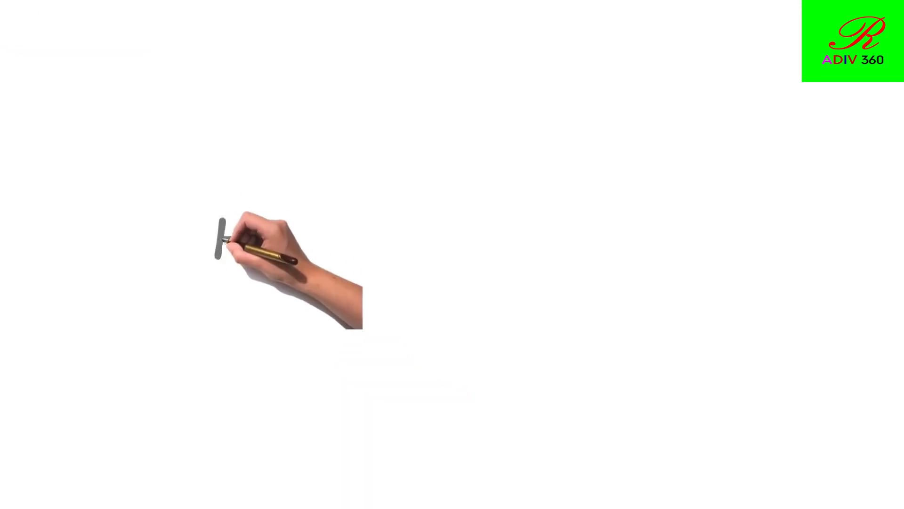